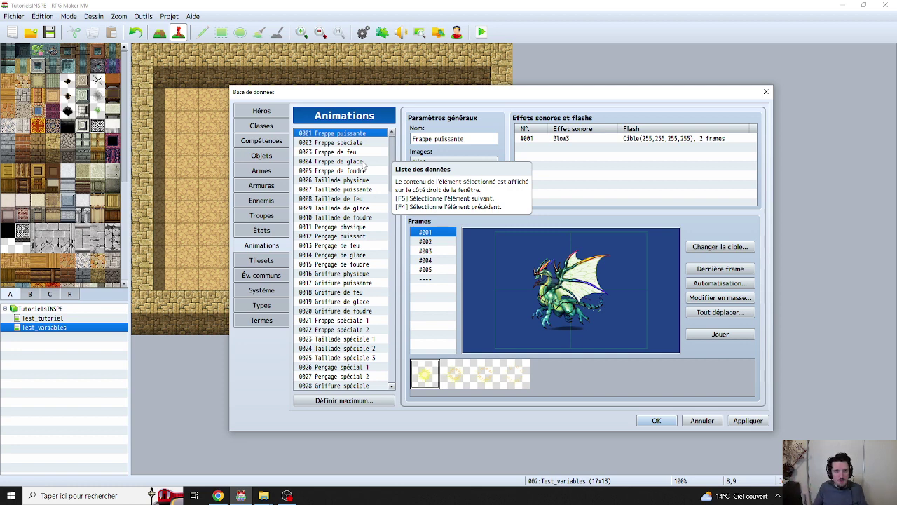
# Play previews of the Griffure de foudre and Perçage physique animations
pyautogui.click(350, 162)
pyautogui.moveTo(362, 156); pyautogui.dragTo(365, 311)
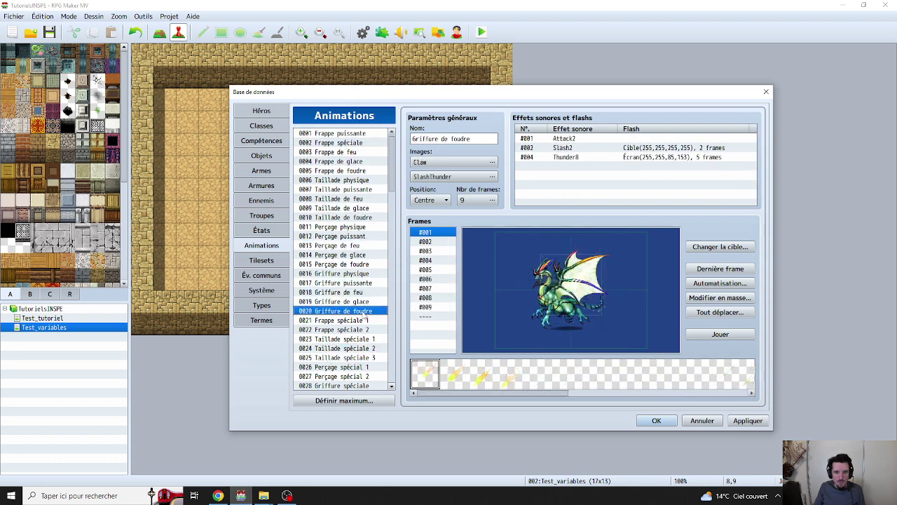
pyautogui.click(715, 334)
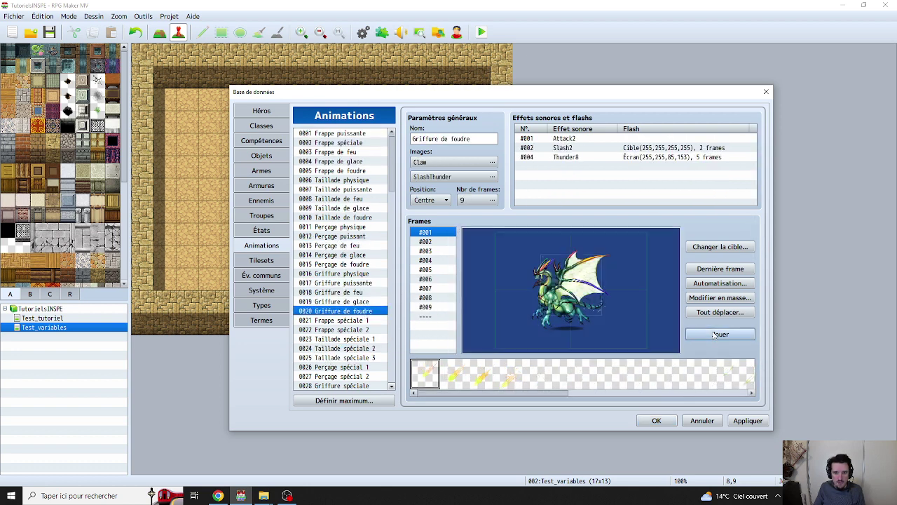
pyautogui.click(350, 226)
pyautogui.click(745, 335)
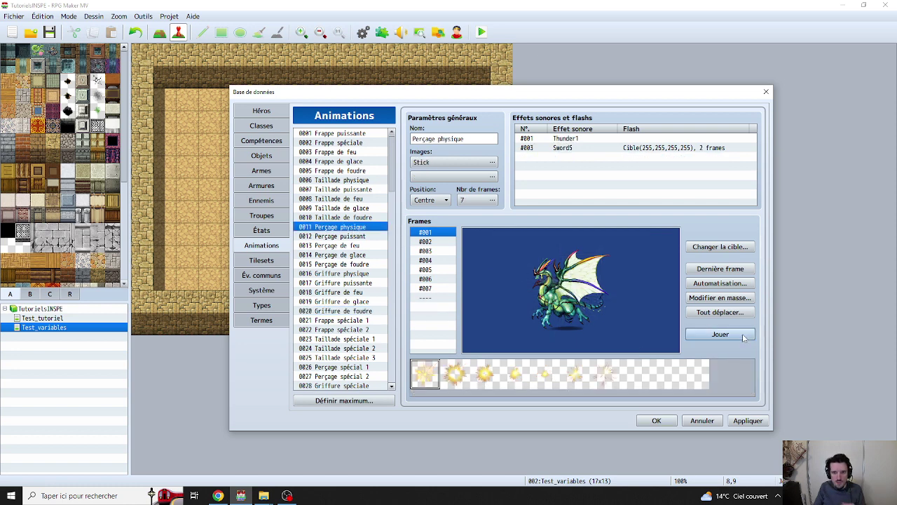
# View the settings of Taillade physique, Frappe spéciale and Frappe puissante, and look through the rest of the animation list
pyautogui.click(336, 180)
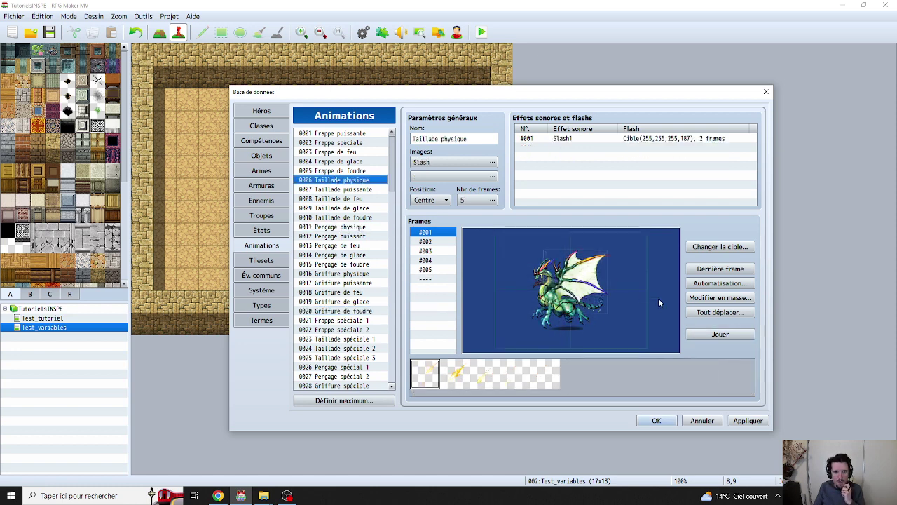
pyautogui.click(356, 142)
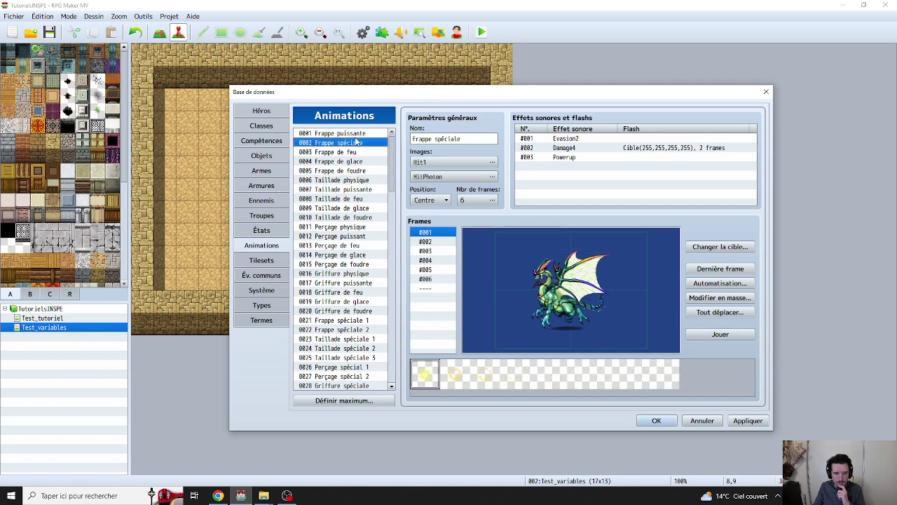
pyautogui.click(357, 133)
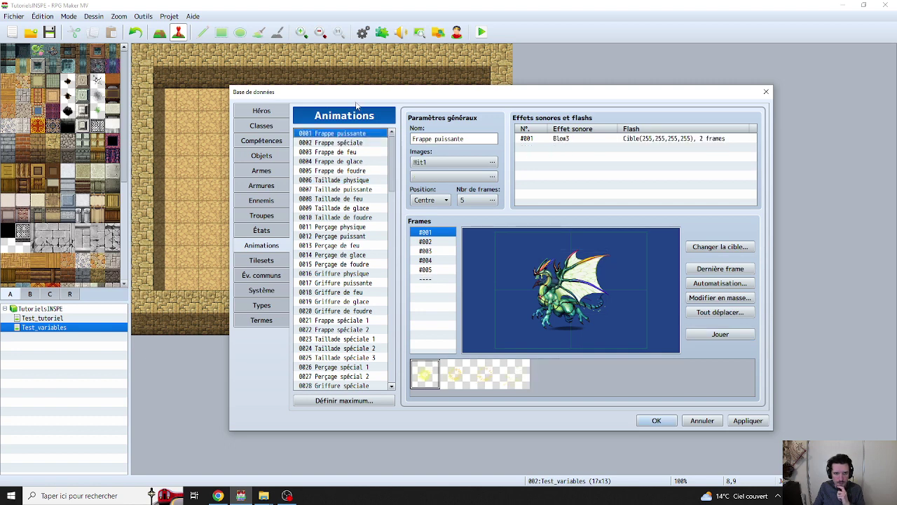
pyautogui.click(624, 148)
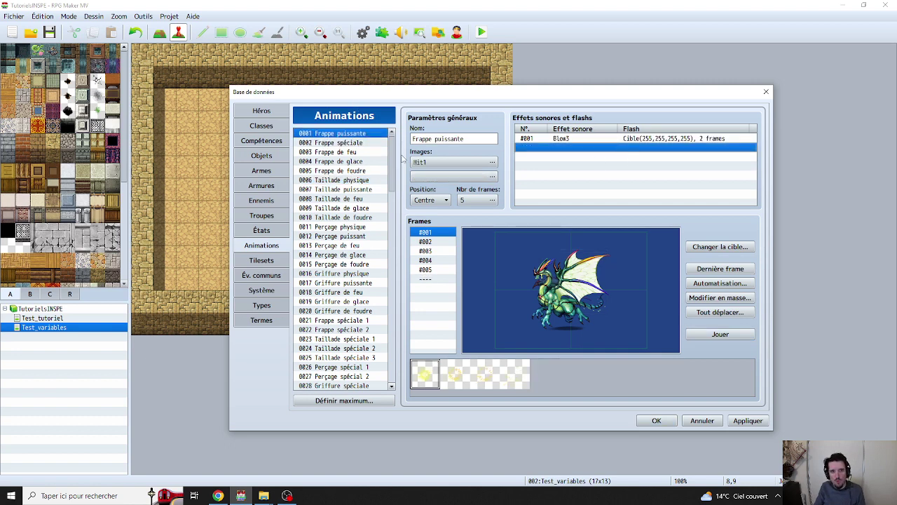
pyautogui.moveTo(392, 157); pyautogui.dragTo(398, 375)
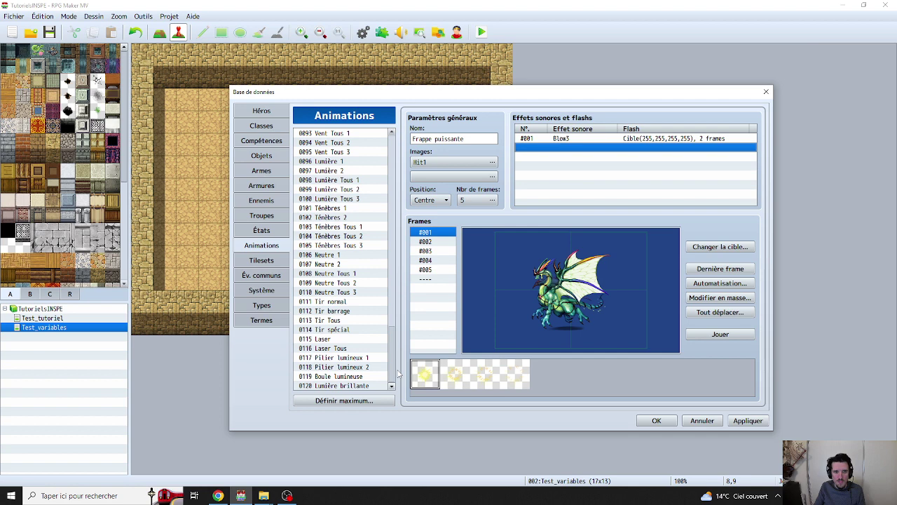
# Browse the images available for the Frappe puissante animation, preview Wind5 and leave without applying it
pyautogui.click(443, 164)
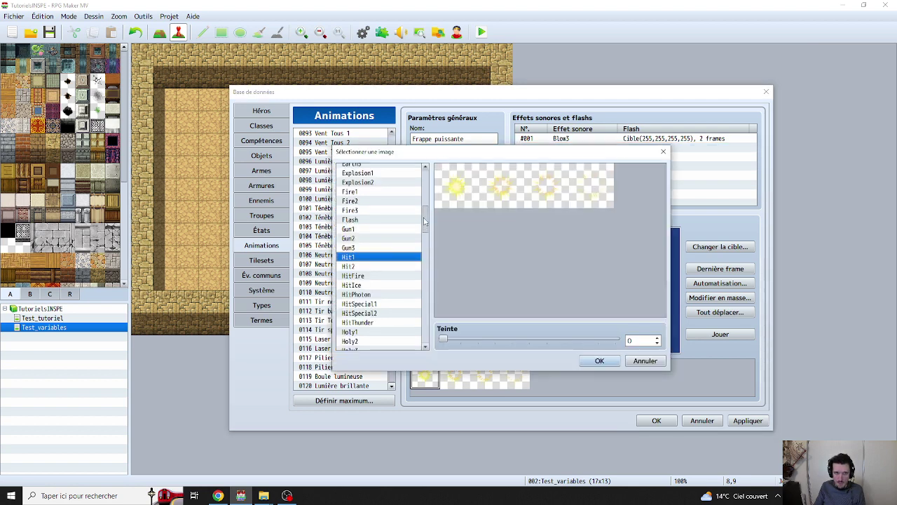
pyautogui.moveTo(424, 221); pyautogui.dragTo(429, 343)
pyautogui.click(377, 347)
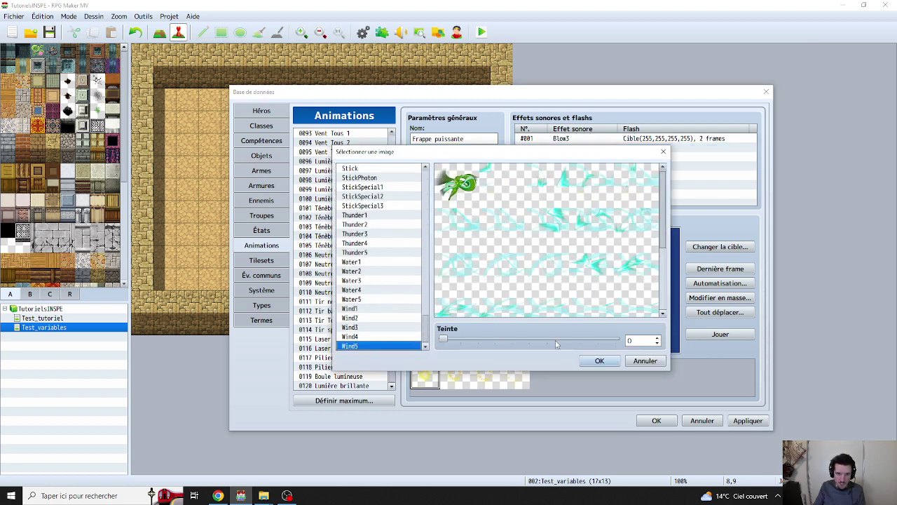
pyautogui.click(644, 361)
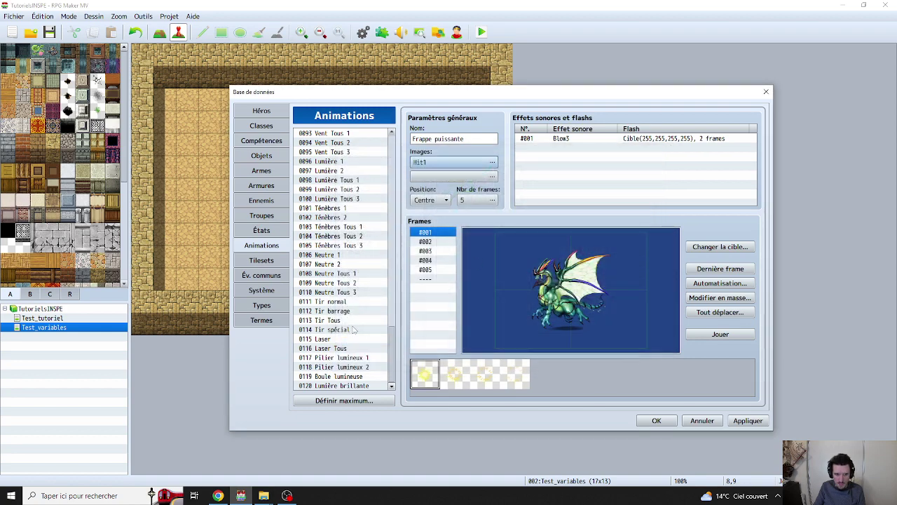
# Return to the Perçage physique animation and play its preview
pyautogui.moveTo(394, 342); pyautogui.dragTo(402, 138)
pyautogui.click(339, 227)
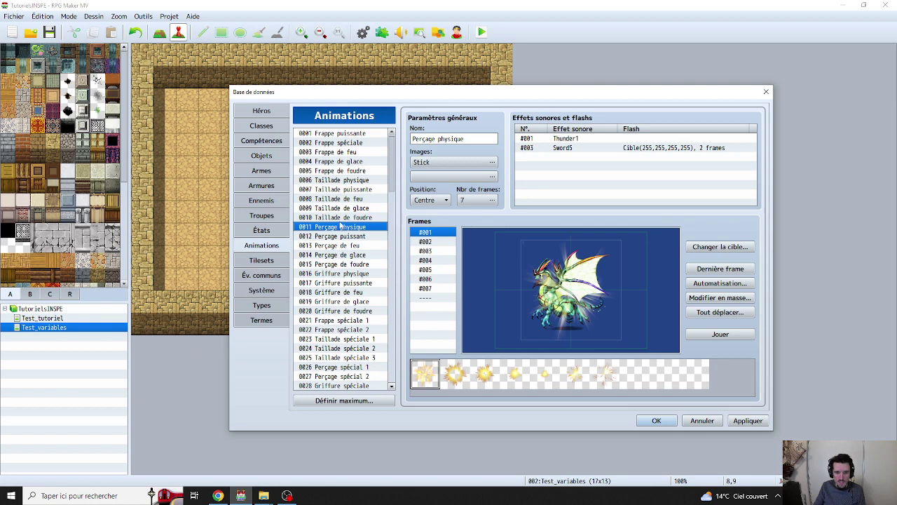
pyautogui.click(710, 337)
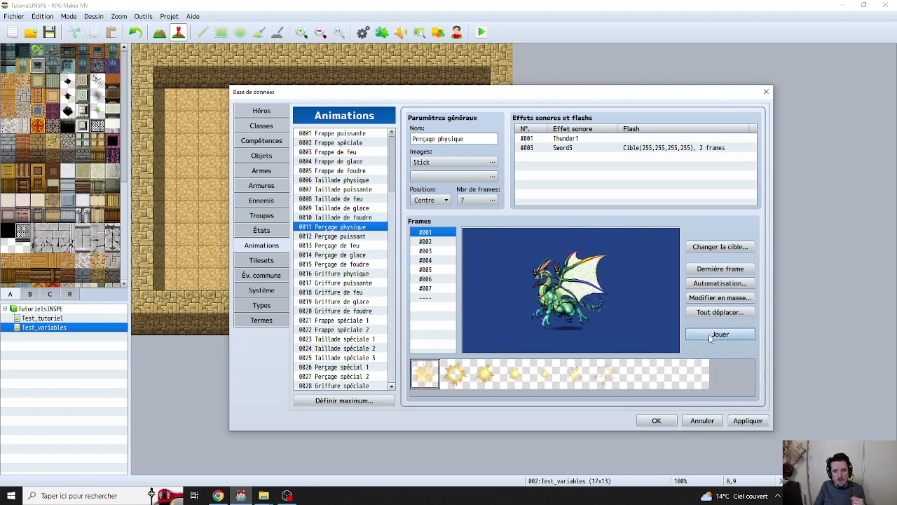
# Open the Tilesets section of the database and view the Extérieur, Intérieur and Donjon tilesets
pyautogui.click(270, 260)
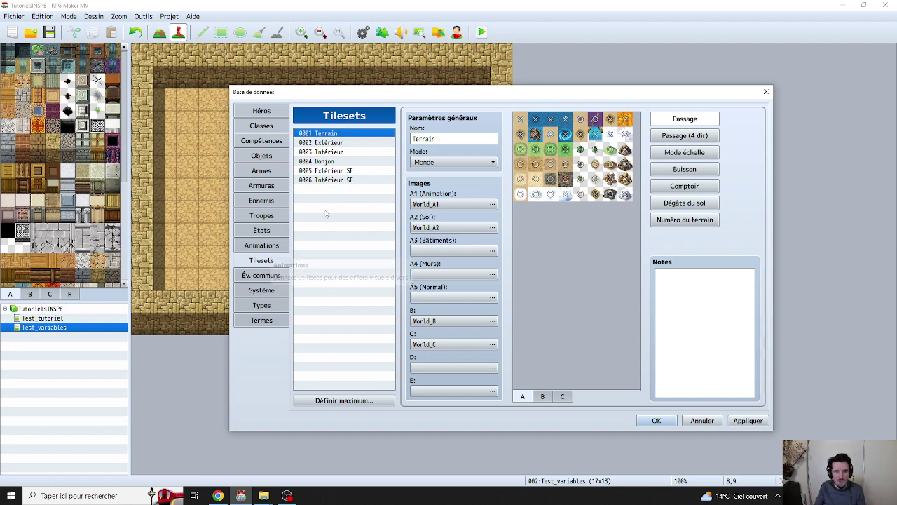
pyautogui.click(269, 262)
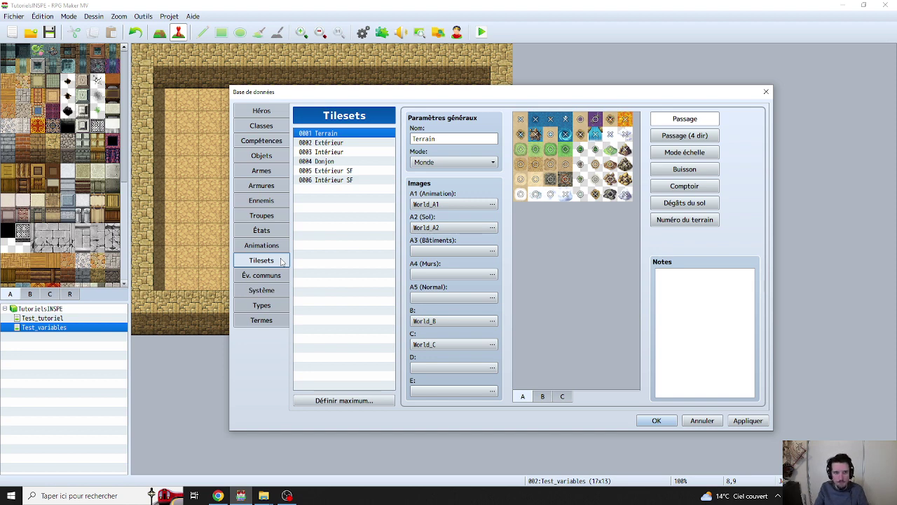
pyautogui.click(330, 142)
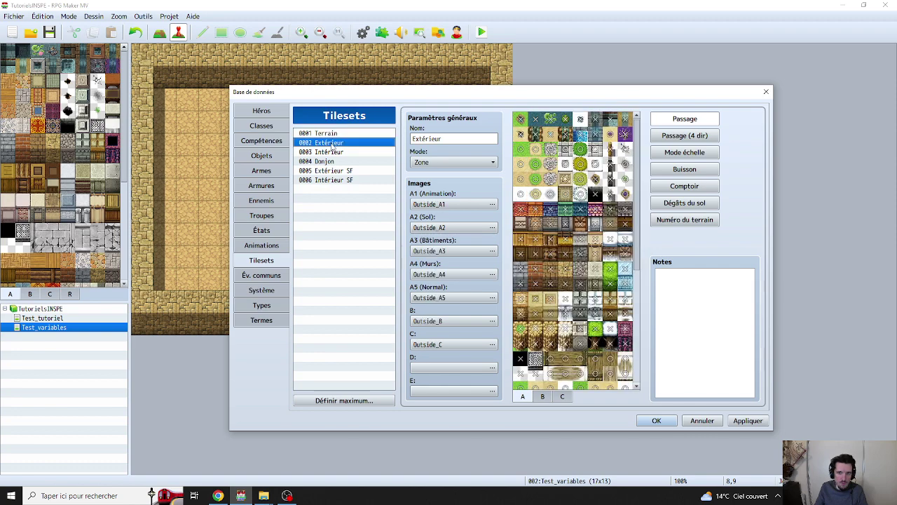
pyautogui.click(333, 152)
pyautogui.click(324, 161)
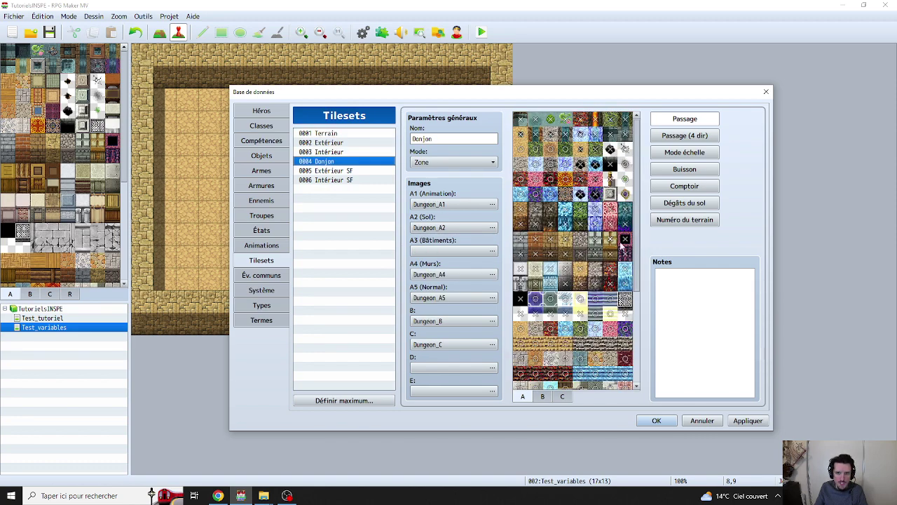
# Examine the passage markings on the A, B and C tile pages of the Donjon tileset
pyautogui.scroll(-5, 639, 252)
pyautogui.click(542, 397)
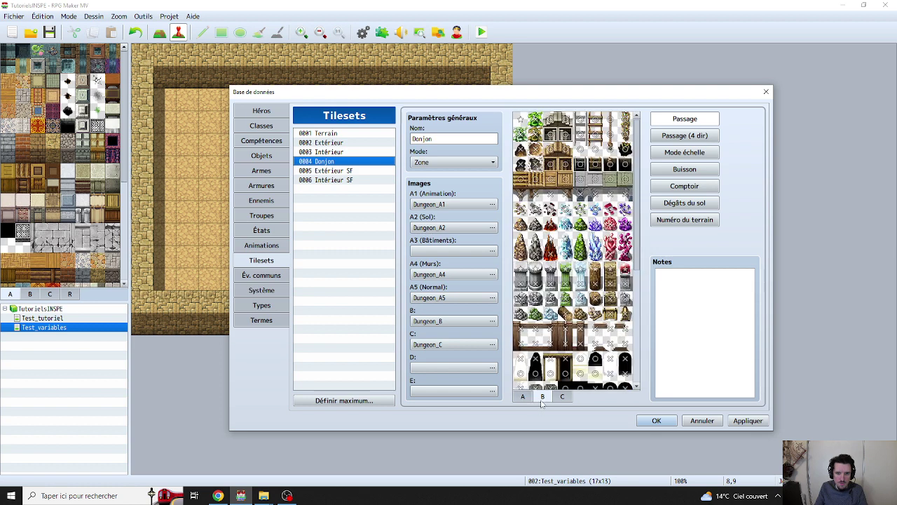
pyautogui.click(560, 398)
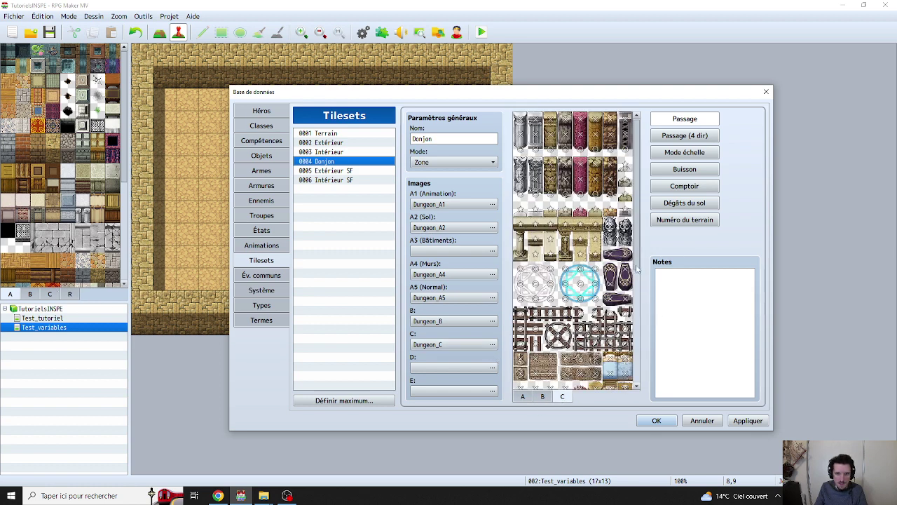
pyautogui.click(541, 397)
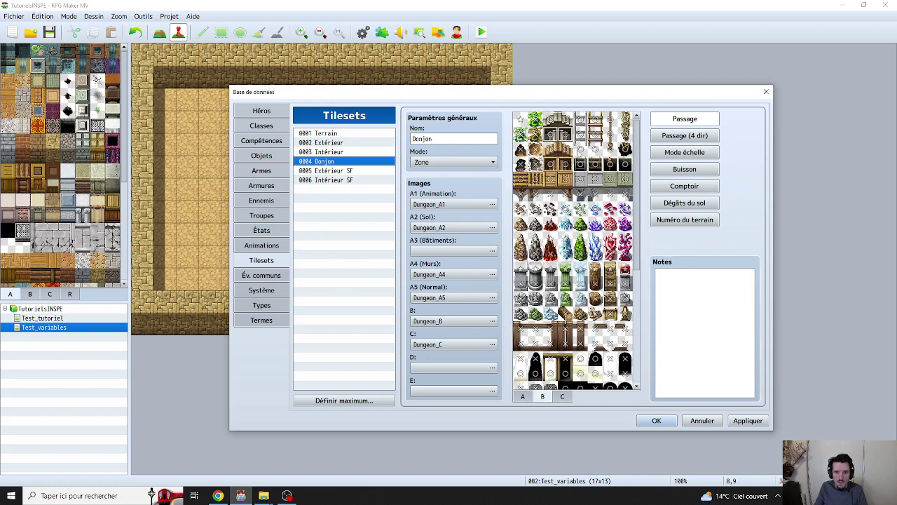
pyautogui.click(523, 397)
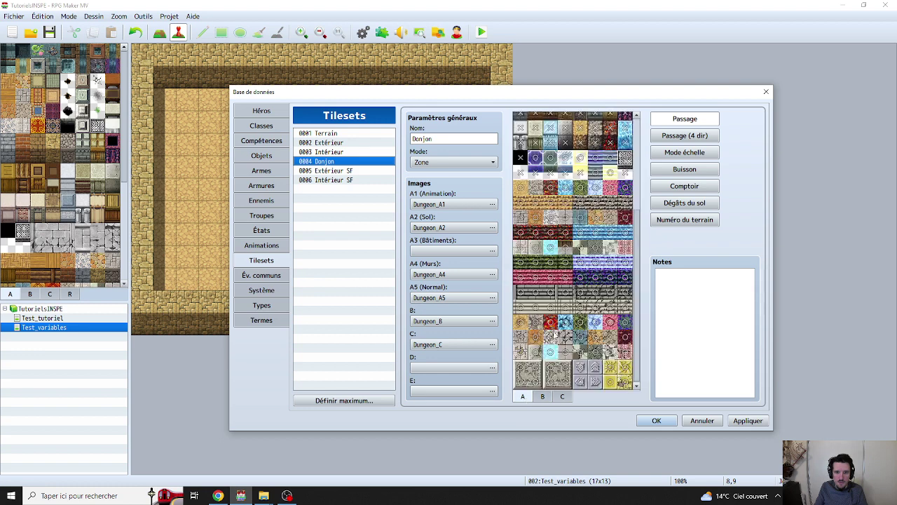
pyautogui.scroll(5, 539, 138)
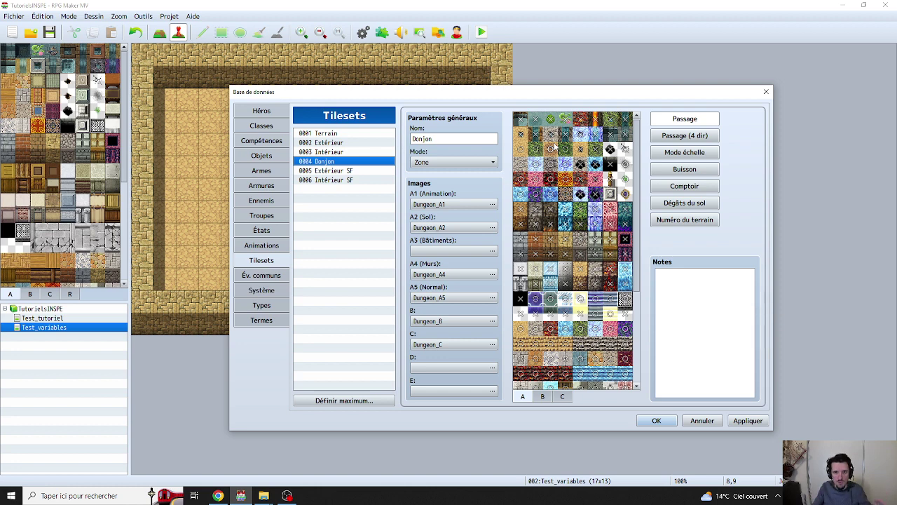
pyautogui.click(542, 397)
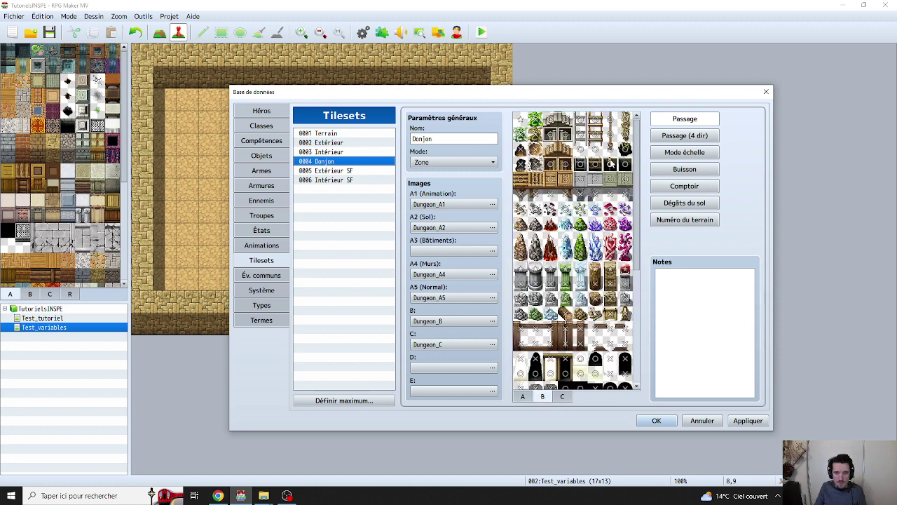
pyautogui.click(562, 399)
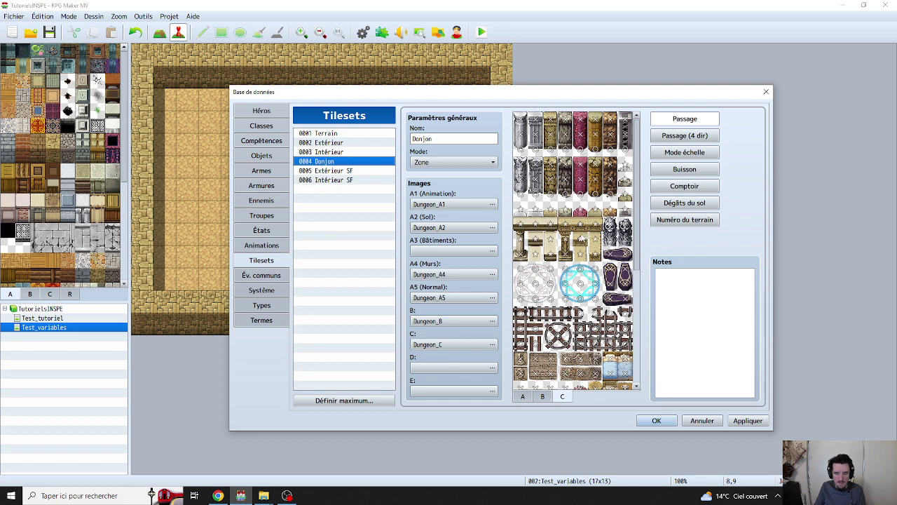
# Preview the available tileset images and assign World_C as image D of the Intérieur SF tileset
pyautogui.click(364, 171)
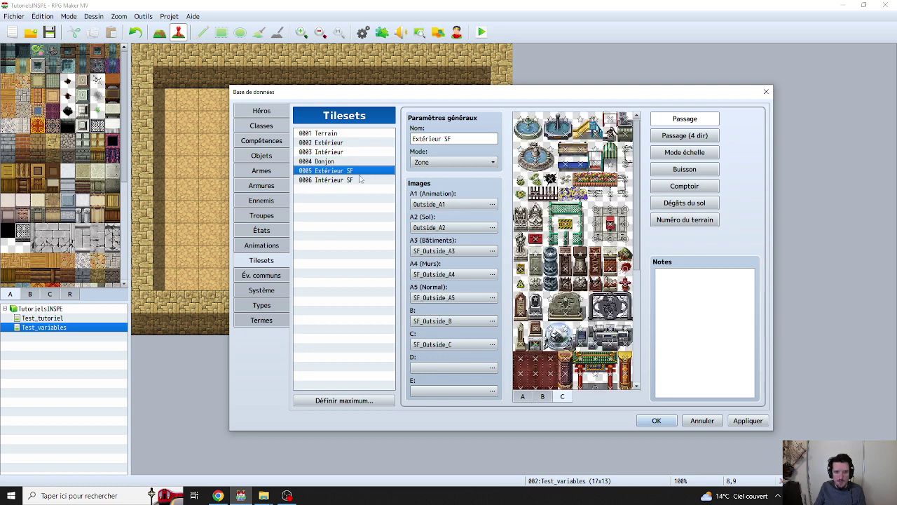
pyautogui.click(354, 180)
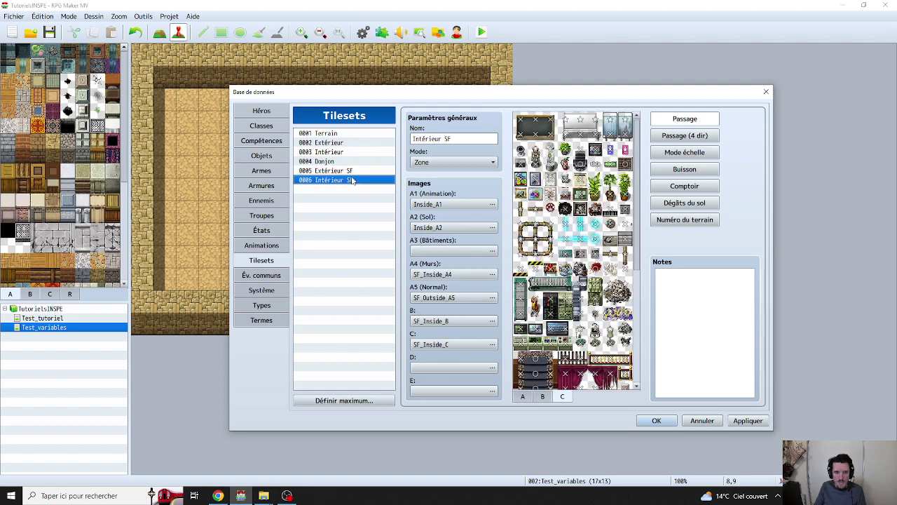
pyautogui.click(445, 371)
pyautogui.moveTo(424, 256); pyautogui.dragTo(428, 336)
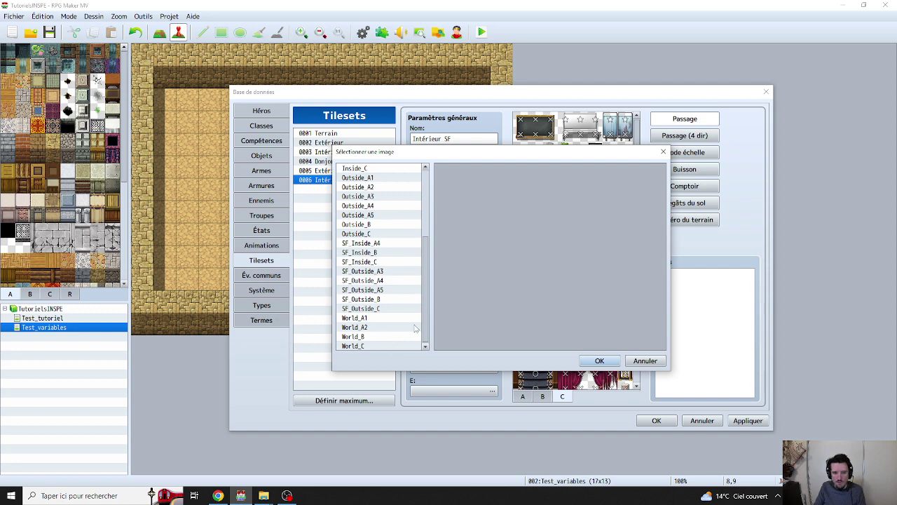
pyautogui.moveTo(426, 315); pyautogui.dragTo(434, 339)
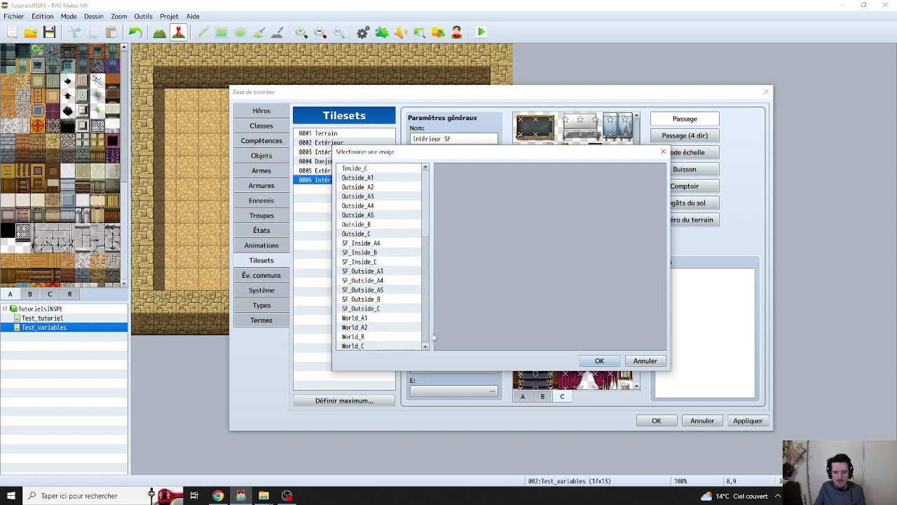
pyautogui.click(390, 337)
pyautogui.click(391, 345)
pyautogui.click(390, 327)
pyautogui.click(390, 317)
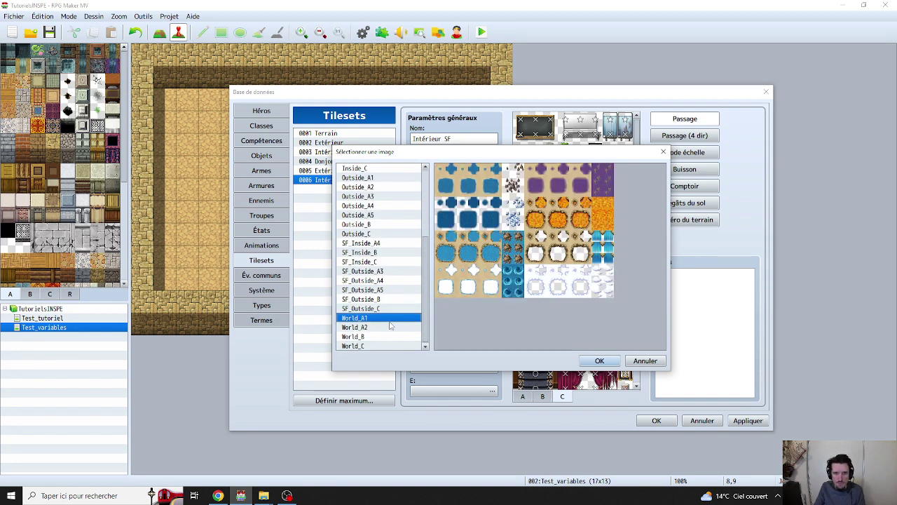
pyautogui.click(393, 310)
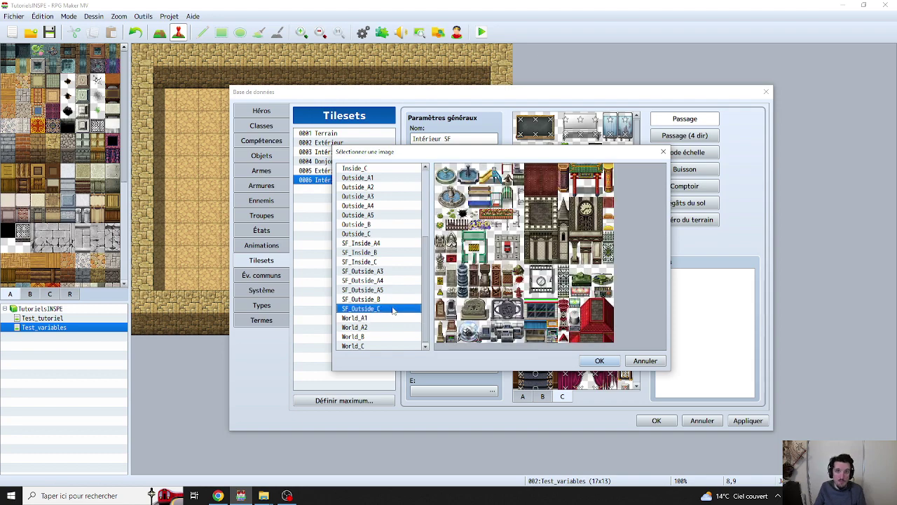
pyautogui.click(390, 298)
pyautogui.click(392, 271)
pyautogui.click(390, 262)
pyautogui.click(390, 243)
pyautogui.click(390, 234)
pyautogui.click(387, 224)
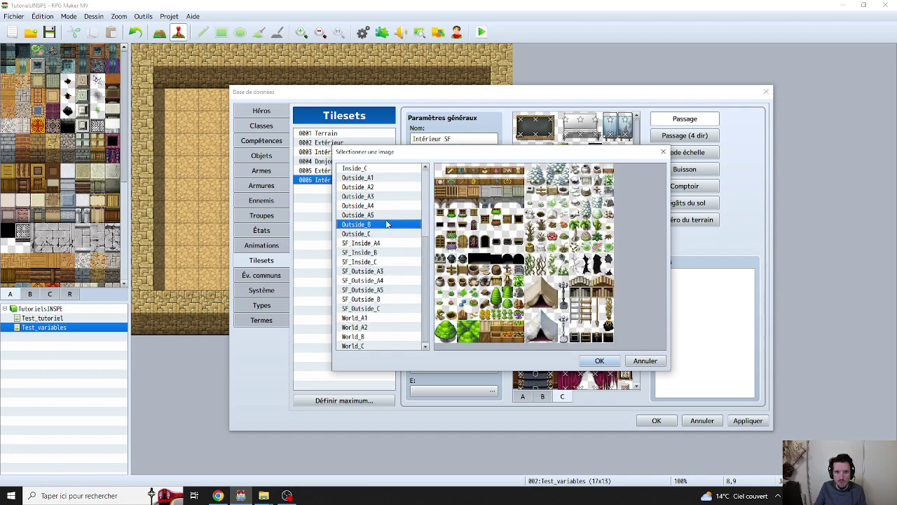
pyautogui.click(386, 253)
pyautogui.click(385, 327)
pyautogui.click(384, 336)
pyautogui.click(382, 346)
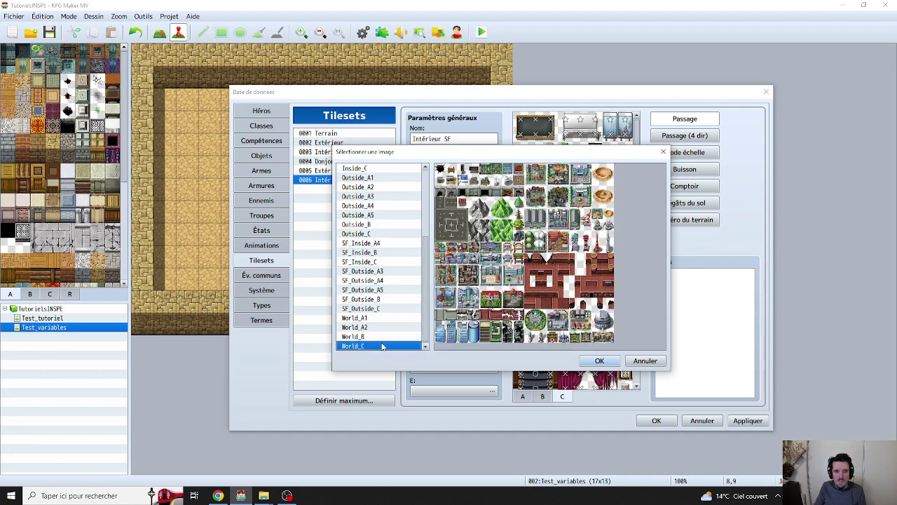
pyautogui.click(592, 360)
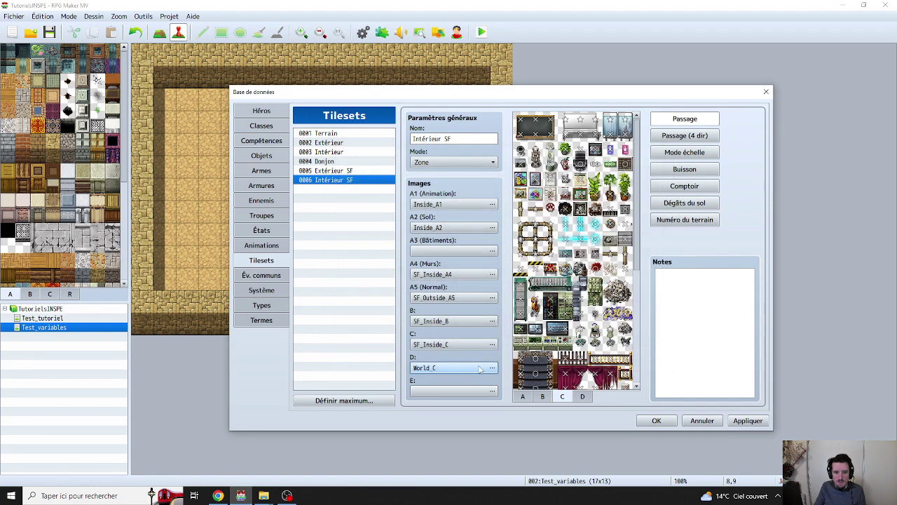
# Inspect the image choices for slots D and E of the Intérieur SF tileset
pyautogui.click(344, 181)
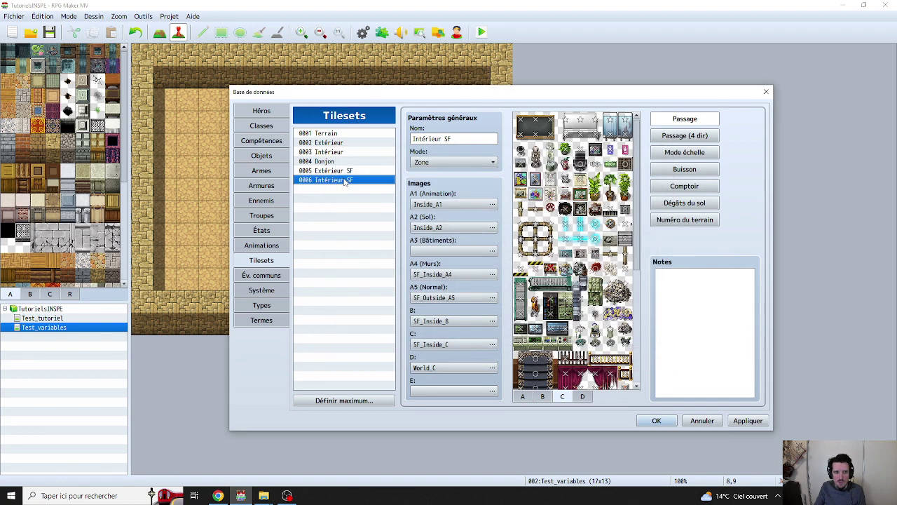
pyautogui.doubleClick(459, 365)
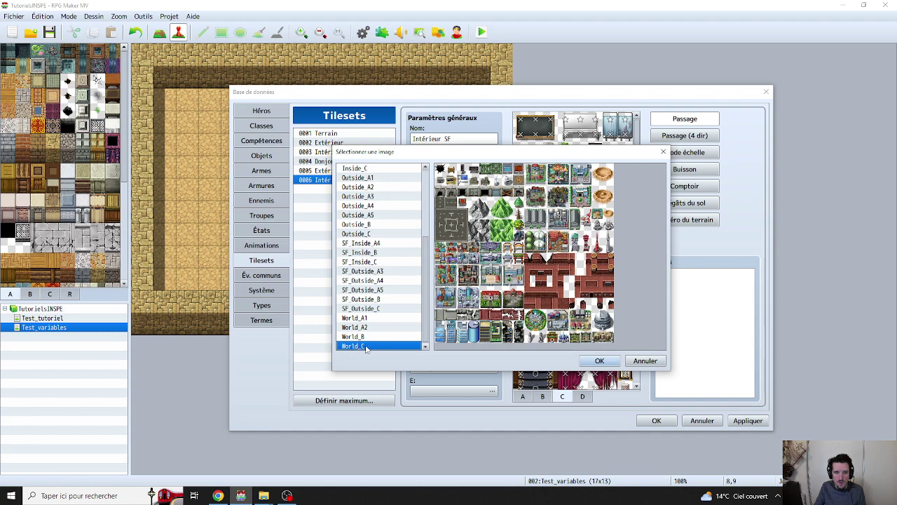
pyautogui.click(658, 365)
pyautogui.doubleClick(454, 393)
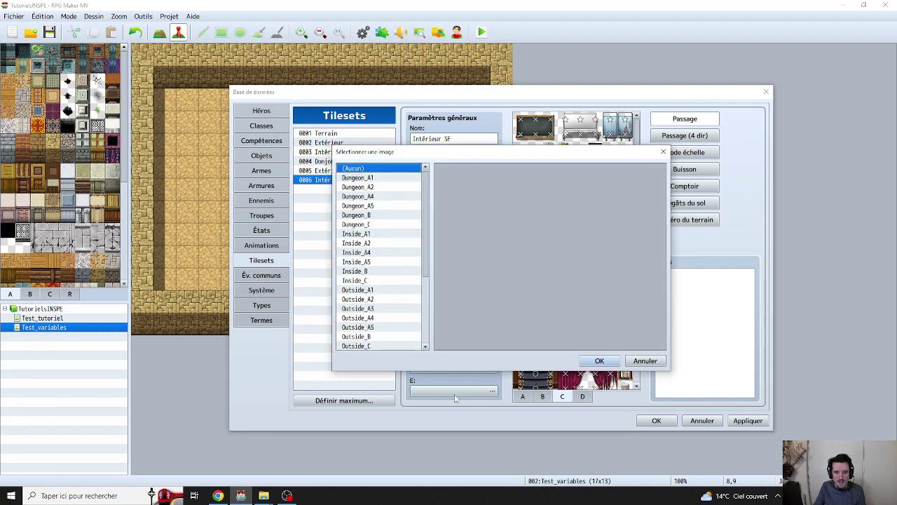
pyautogui.click(645, 361)
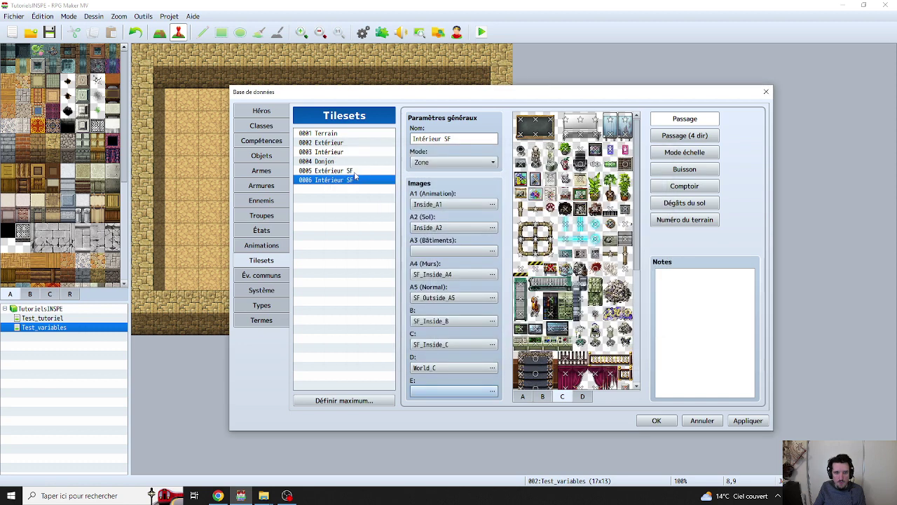
# Assign Inside_C as image D of the Donjon tileset
pyautogui.click(347, 162)
pyautogui.doubleClick(463, 366)
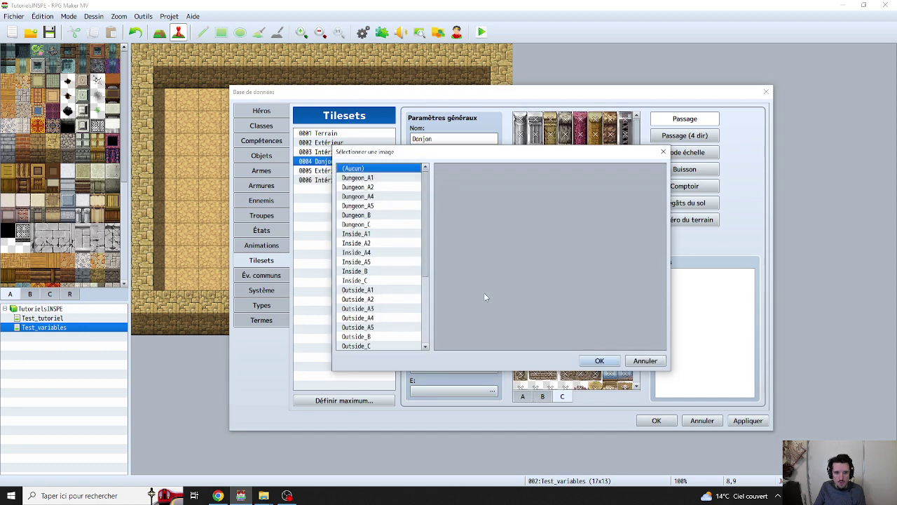
pyautogui.click(377, 242)
pyautogui.click(382, 280)
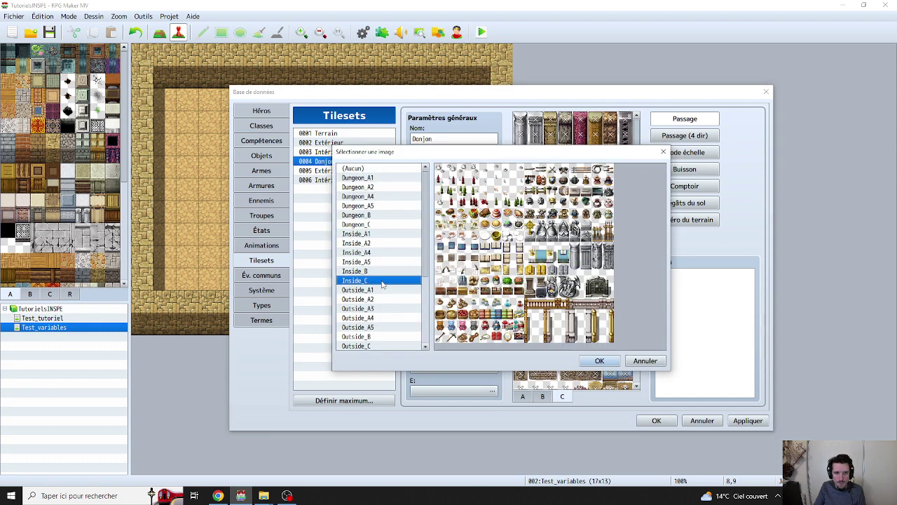
pyautogui.click(600, 361)
# Assign Inside_B as image E of the Donjon tileset and save the database changes
pyautogui.doubleClick(454, 391)
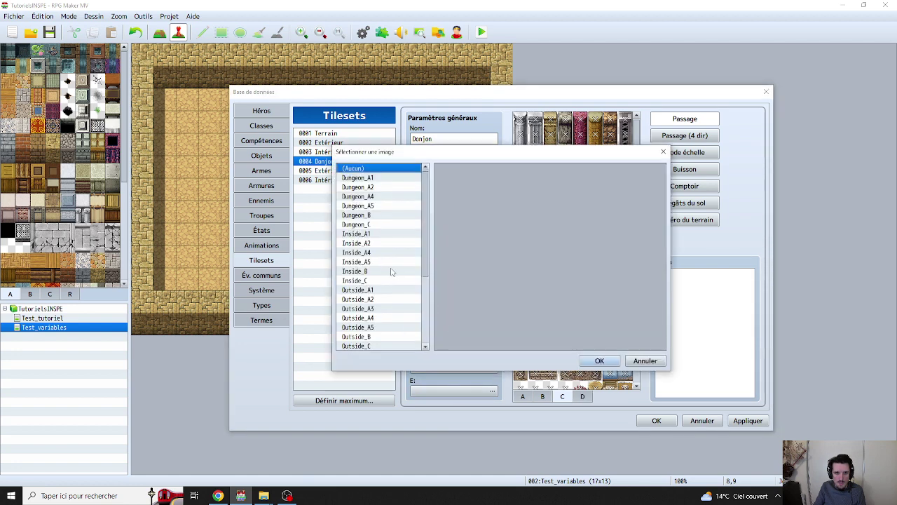
pyautogui.click(376, 273)
pyautogui.click(599, 361)
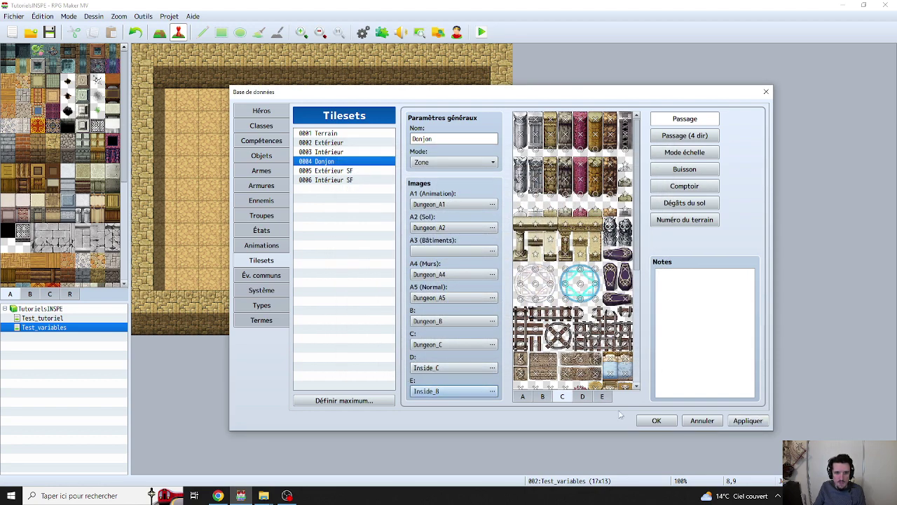
pyautogui.click(748, 421)
pyautogui.click(656, 420)
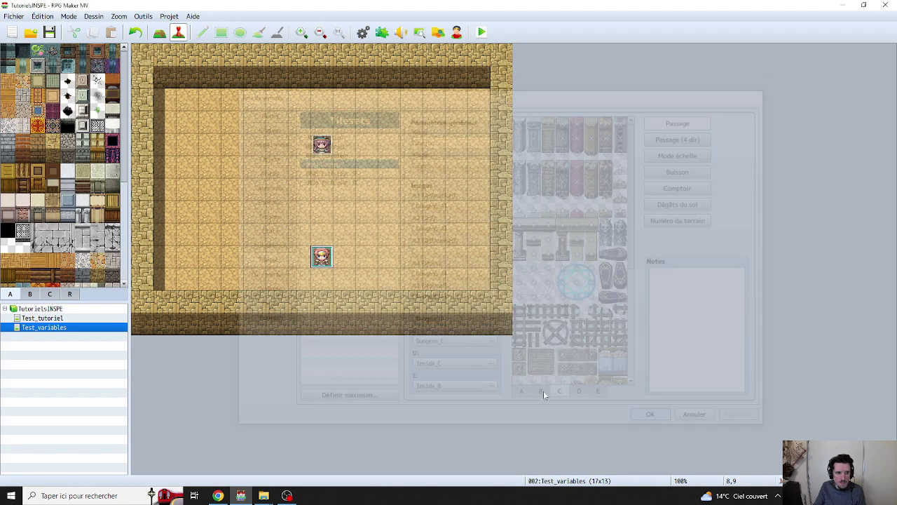
# Switch to map editing and look over the C, R and A tile pages of the Test_variables map
pyautogui.press('F5')
pyautogui.click(49, 294)
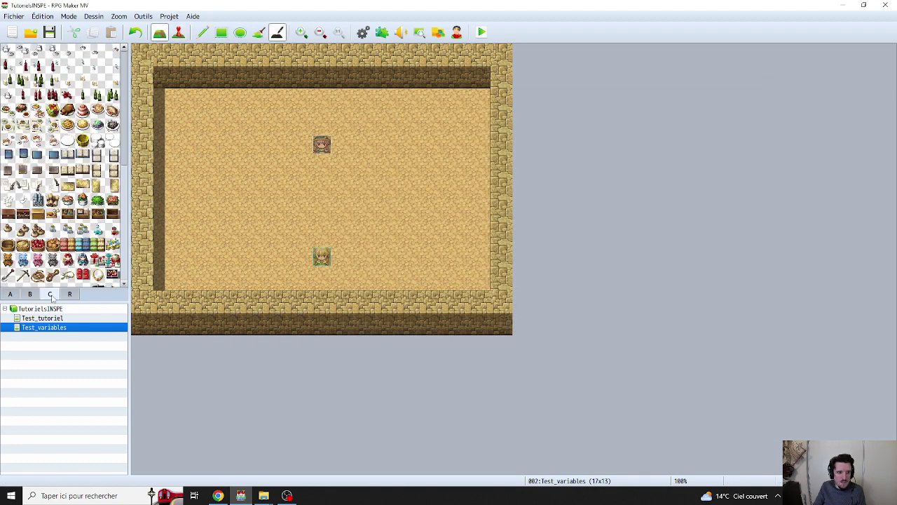
pyautogui.click(70, 294)
pyautogui.click(10, 293)
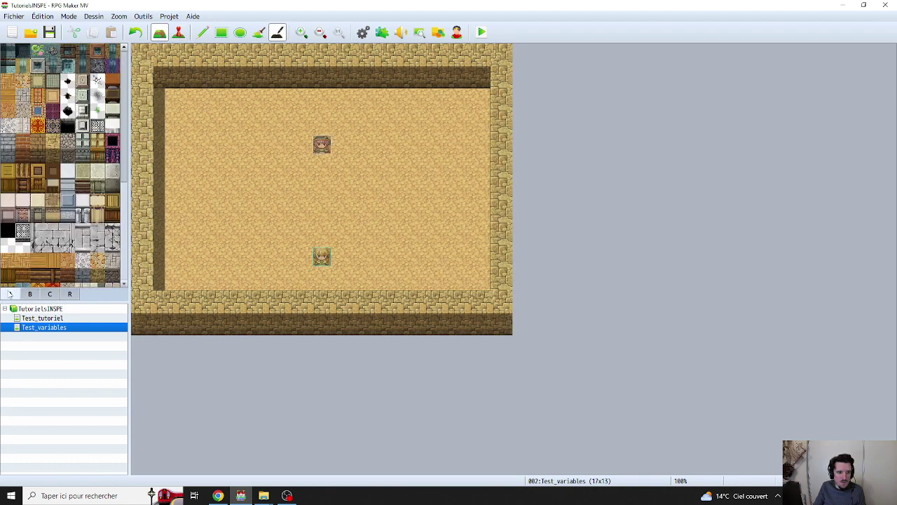
pyautogui.click(48, 318)
pyautogui.click(49, 327)
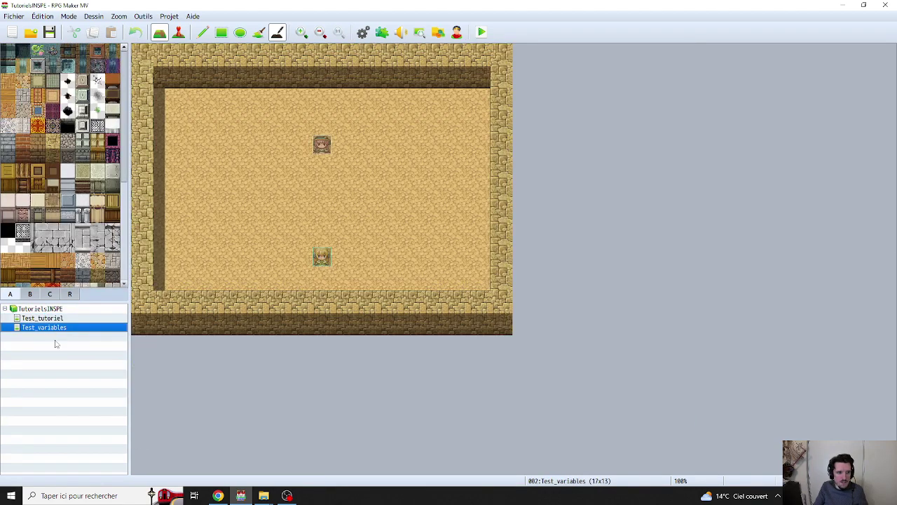
# Create a new map MAP003 in the TutorielsINSPE project using the 0004 Donjon tileset
pyautogui.rightClick(58, 309)
pyautogui.click(68, 326)
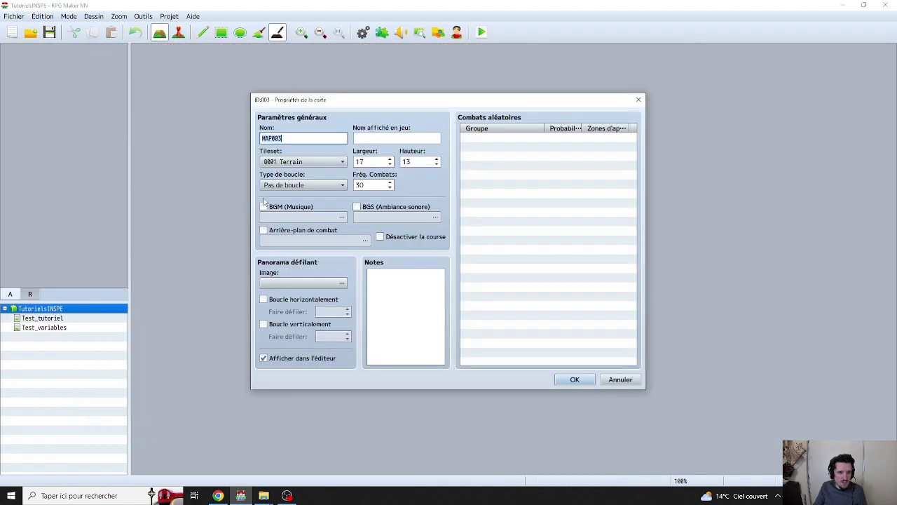
pyautogui.click(303, 161)
pyautogui.click(315, 205)
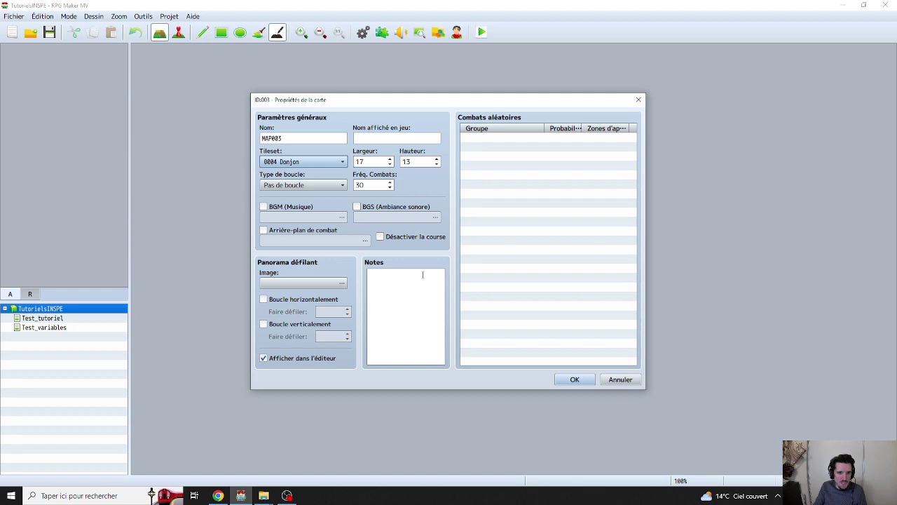
pyautogui.click(575, 379)
# View tile page E of MAP003 and compare its available tile pages with those of Test_tutoriel and Test_variables
pyautogui.click(89, 294)
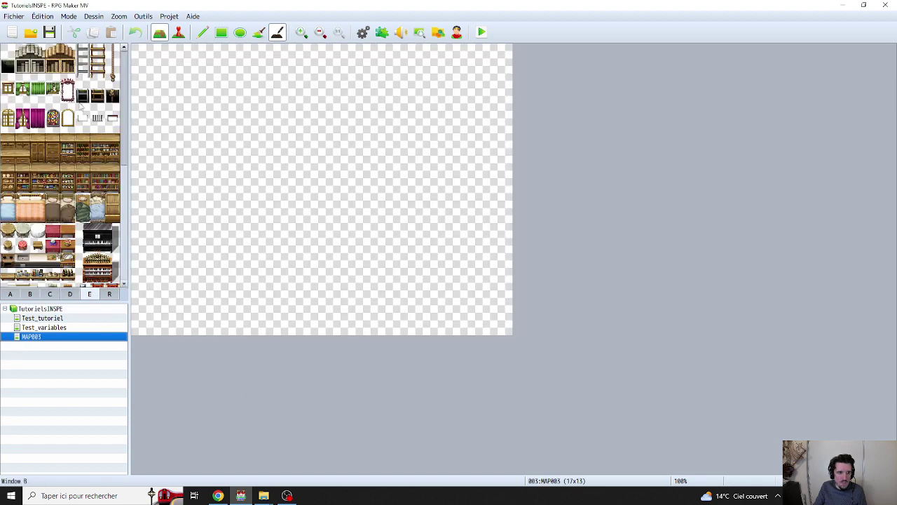
pyautogui.click(41, 319)
pyautogui.click(44, 329)
pyautogui.click(41, 337)
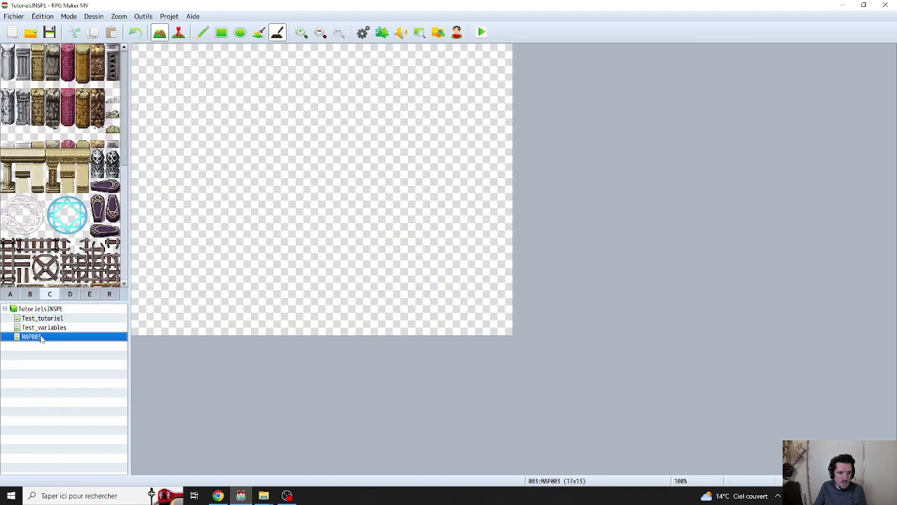
# Draw wall tiles and parchment tiles from tile page D freehand on MAP003 with the pencil
pyautogui.moveTo(203, 105); pyautogui.dragTo(226, 139)
pyautogui.click(203, 34)
pyautogui.moveTo(231, 77)
pyautogui.mouseDown()
pyautogui.moveTo(214, 114)
pyautogui.moveTo(186, 141)
pyautogui.moveTo(232, 77)
pyautogui.moveTo(277, 210)
pyautogui.moveTo(389, 235)
pyautogui.moveTo(322, 325)
pyautogui.mouseUp()
pyautogui.click(69, 293)
pyautogui.click(67, 185)
# Reopen the database, view the Terrain tileset and open the common events section
pyautogui.press('F9')
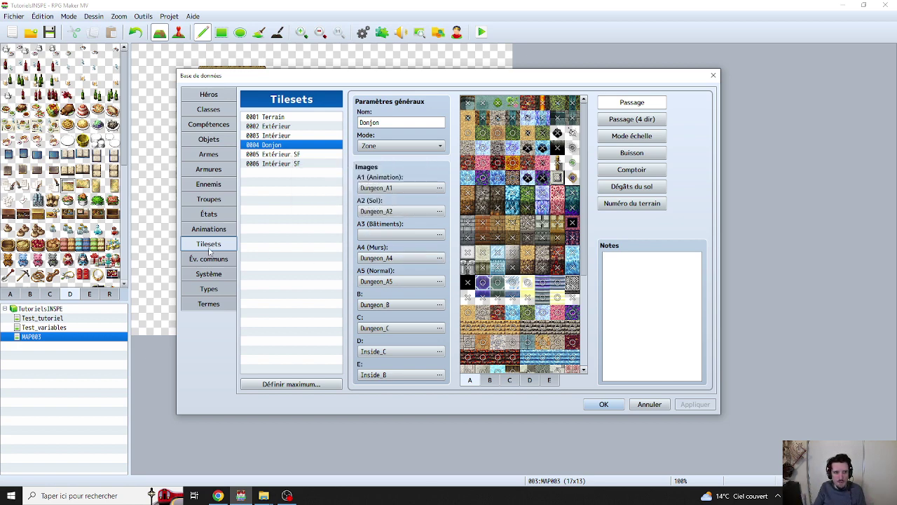
pyautogui.click(295, 117)
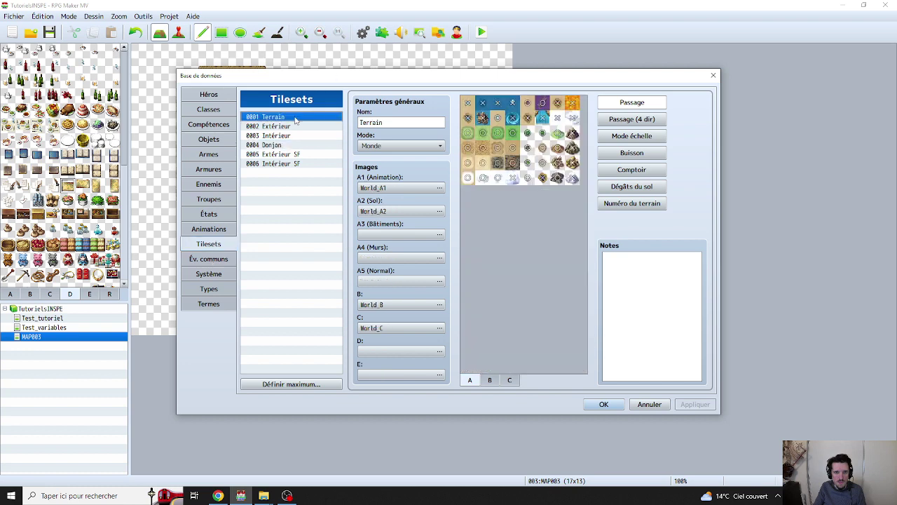
pyautogui.click(218, 263)
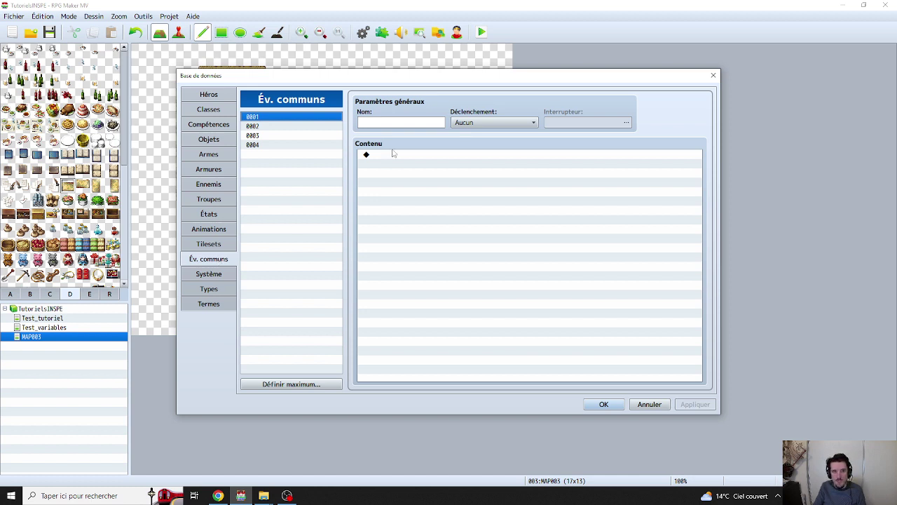
# Name common event 0001 "Teleportation"
pyautogui.click(390, 156)
pyautogui.rightClick(390, 155)
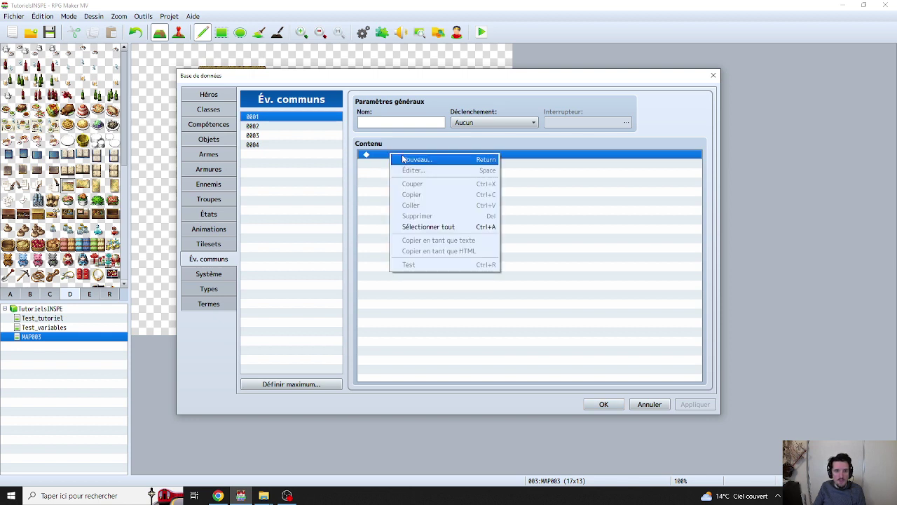
pyautogui.click(266, 116)
pyautogui.press('Tab')
pyautogui.write('T')
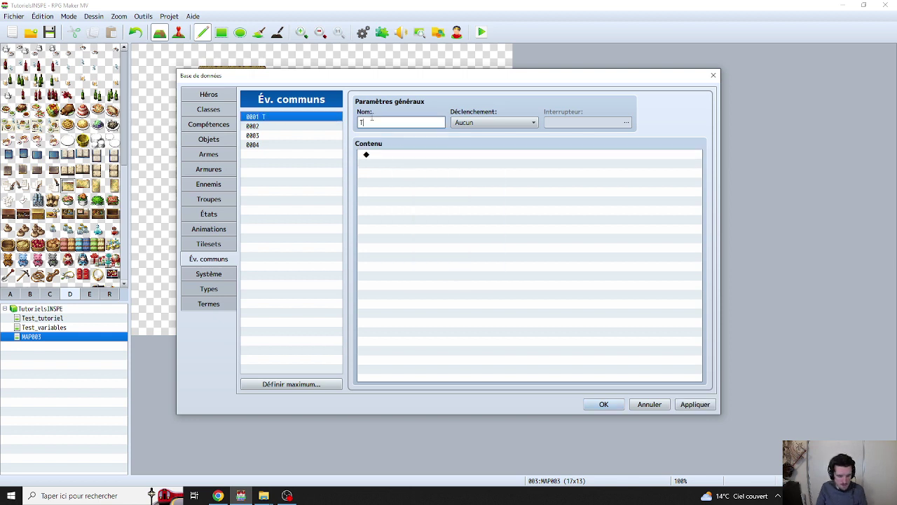
pyautogui.write('eléportation')
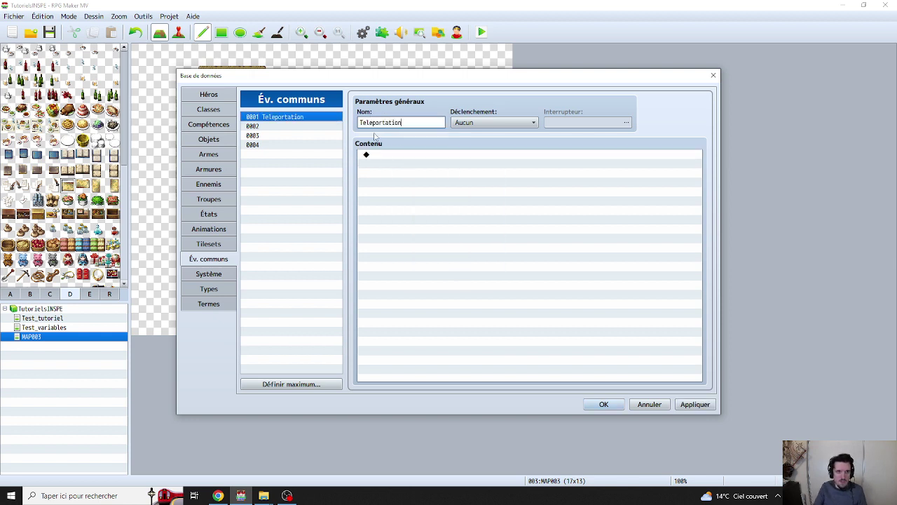
# Add a Téléportation command to the common event with the predefined position Test_tutoriel (11,16)
pyautogui.rightClick(386, 155)
pyautogui.click(405, 158)
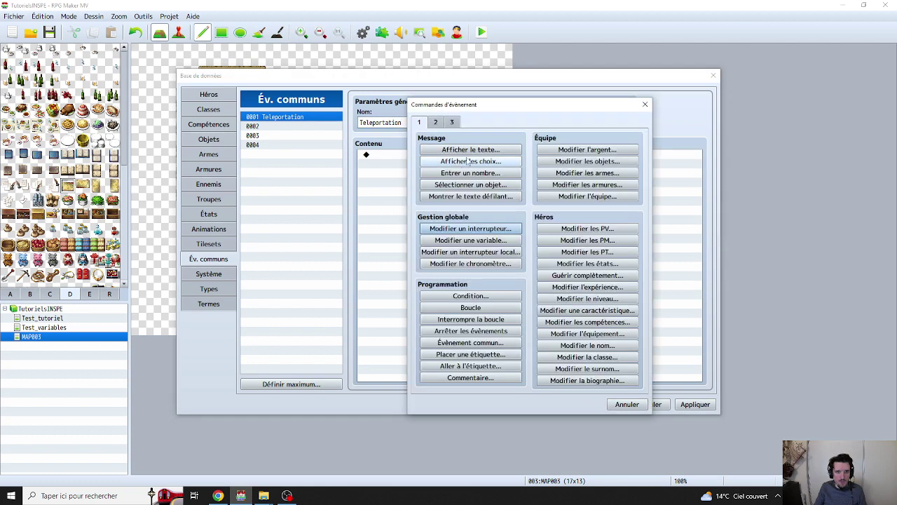
pyautogui.click(436, 122)
pyautogui.click(449, 149)
pyautogui.click(501, 222)
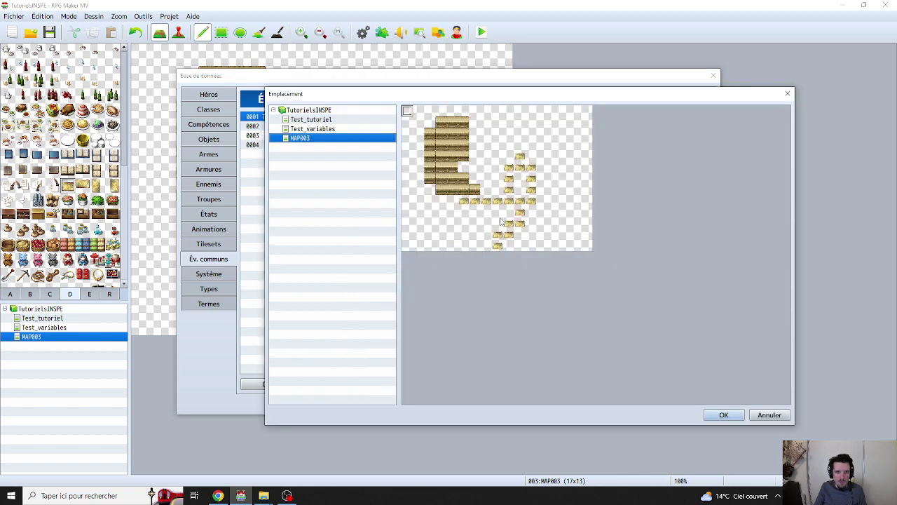
pyautogui.click(324, 120)
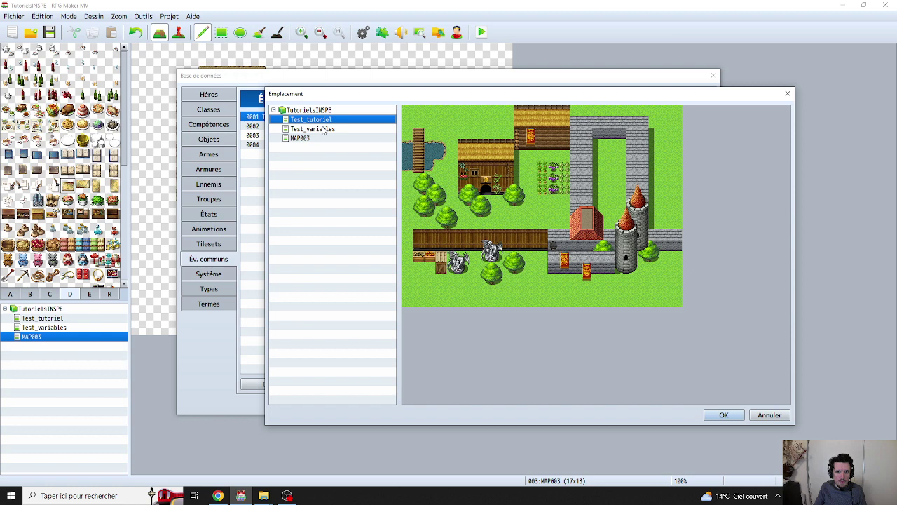
pyautogui.doubleClick(537, 295)
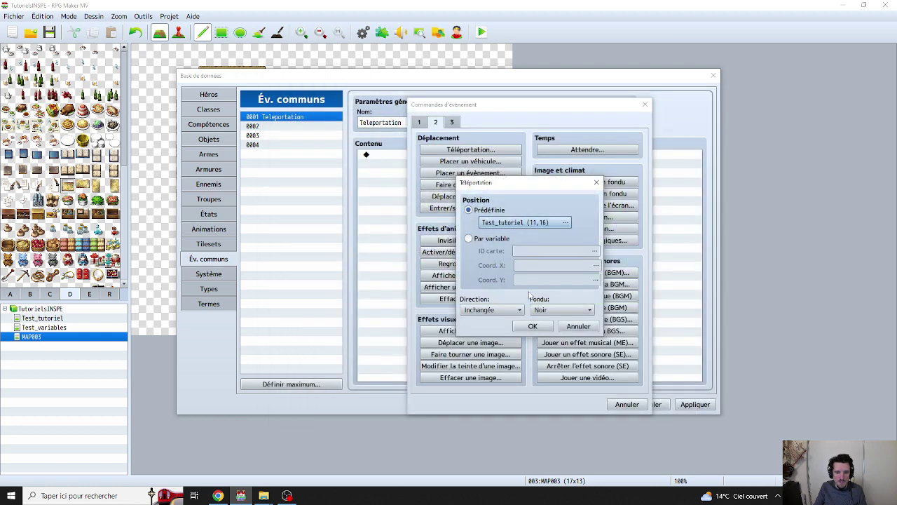
pyautogui.click(533, 327)
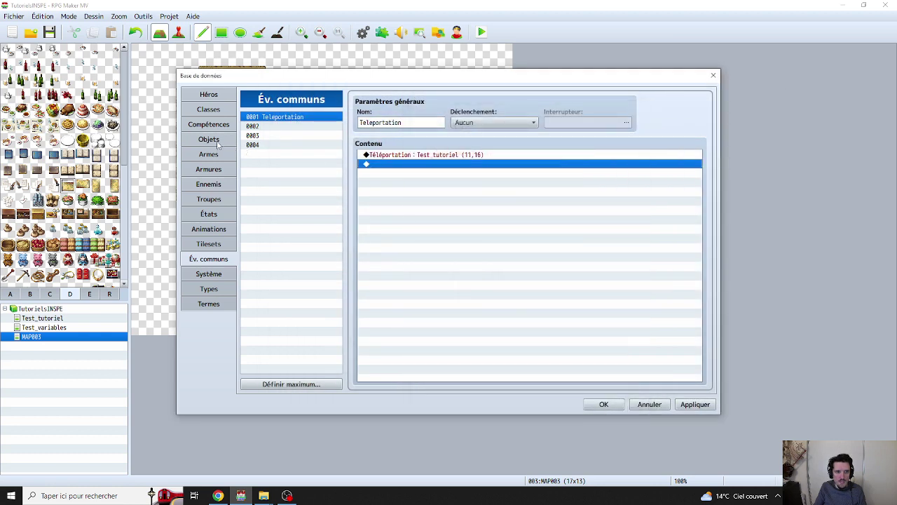
# Name object 0006 "Teleporteur" in the Objets section and give it the pink icon number 72
pyautogui.click(219, 144)
pyautogui.click(281, 163)
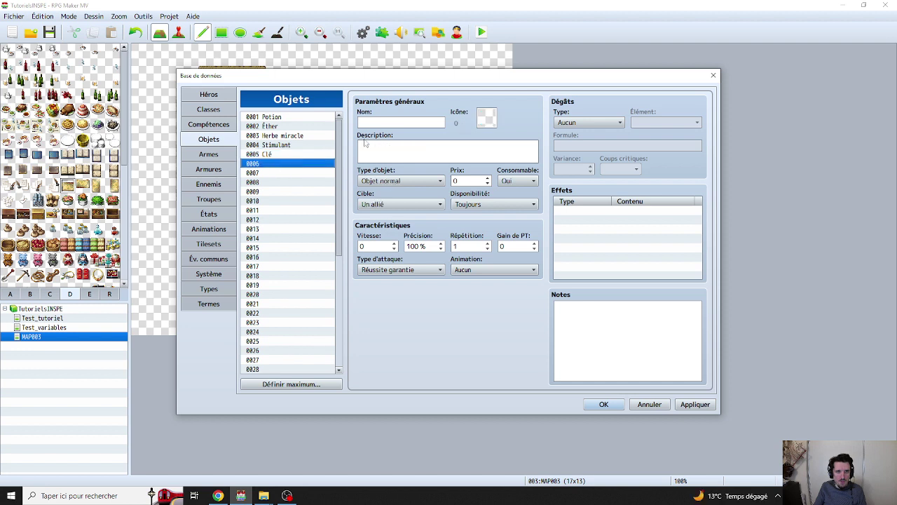
pyautogui.click(380, 122)
pyautogui.write('Teleporteur')
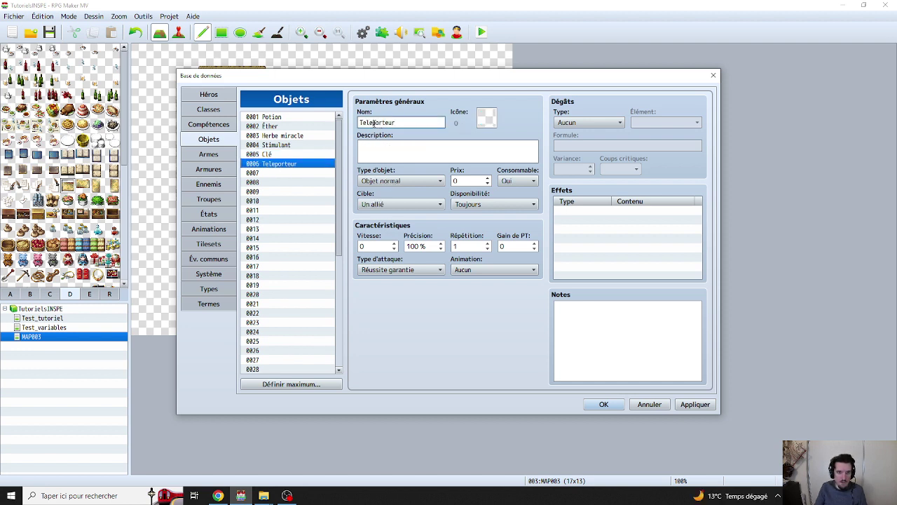
pyautogui.doubleClick(486, 118)
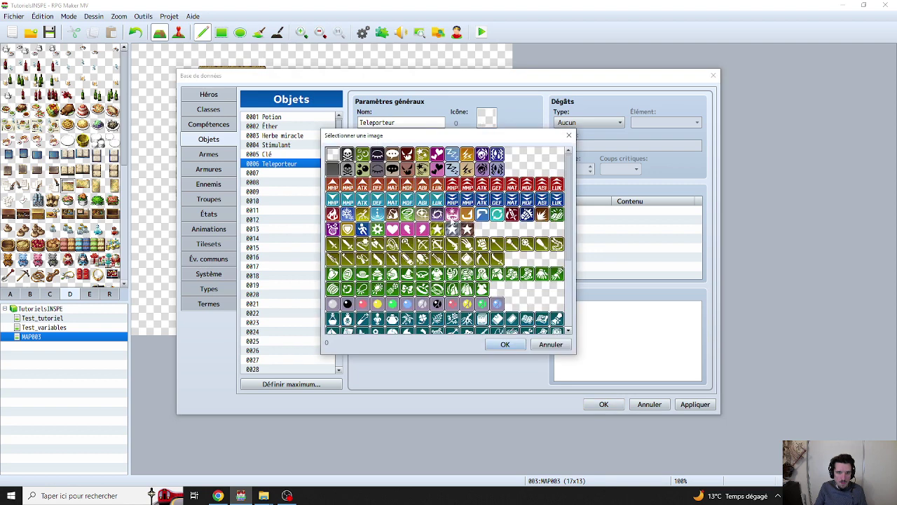
pyautogui.click(452, 217)
pyautogui.click(505, 344)
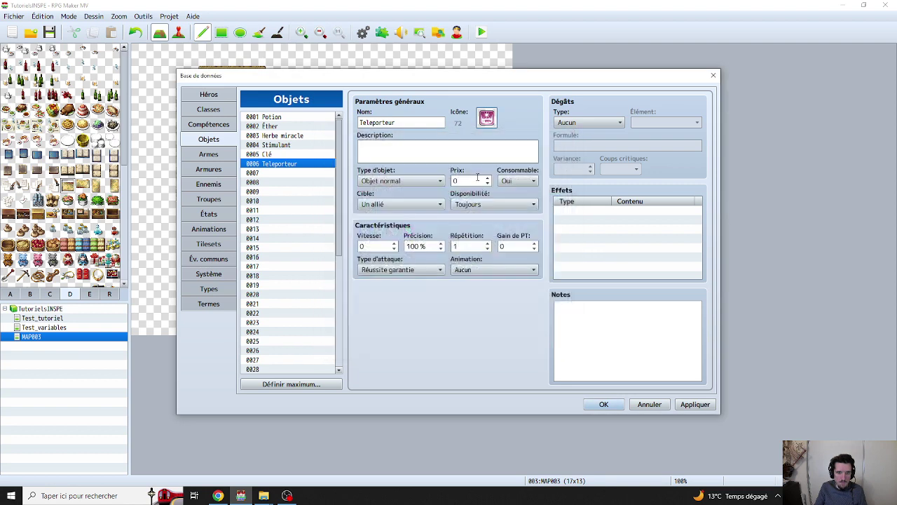
# Start adding an effect from the Autre category to the Teleporteur object
pyautogui.click(437, 150)
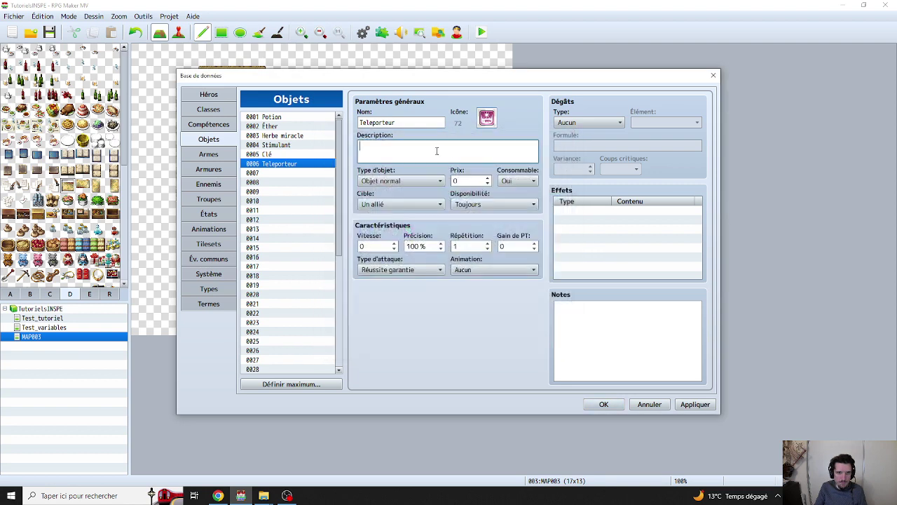
pyautogui.doubleClick(579, 212)
pyautogui.click(648, 176)
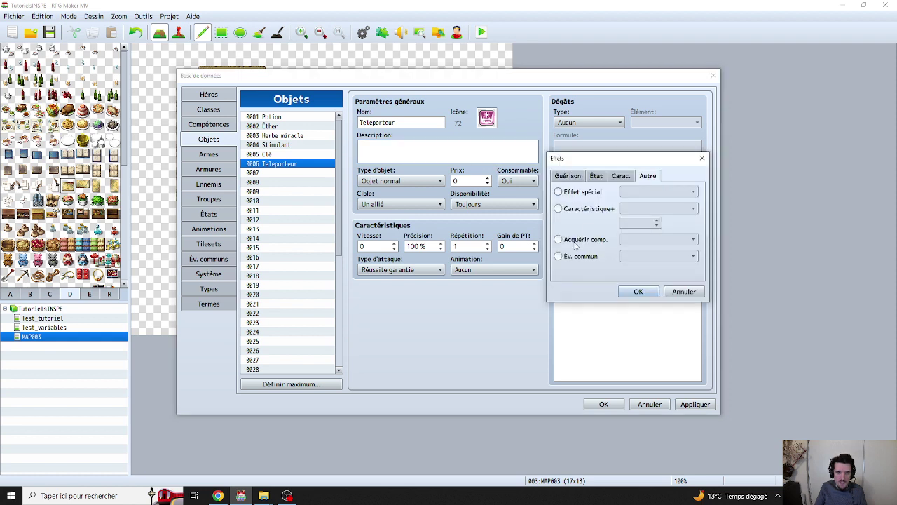